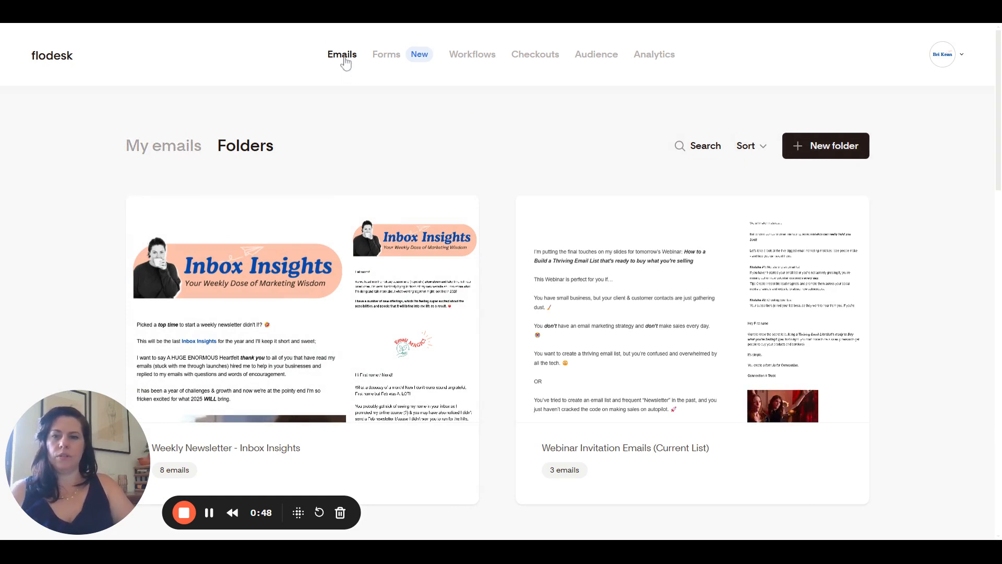
# - Create a new email from the Simple countdown timer sale template in the Make money category
pyautogui.click(824, 199)
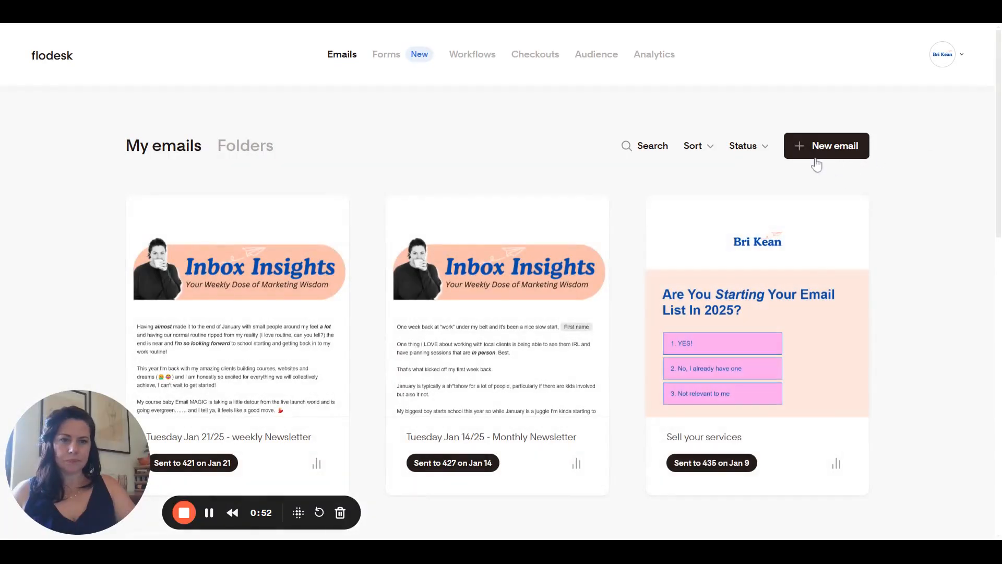
pyautogui.click(814, 156)
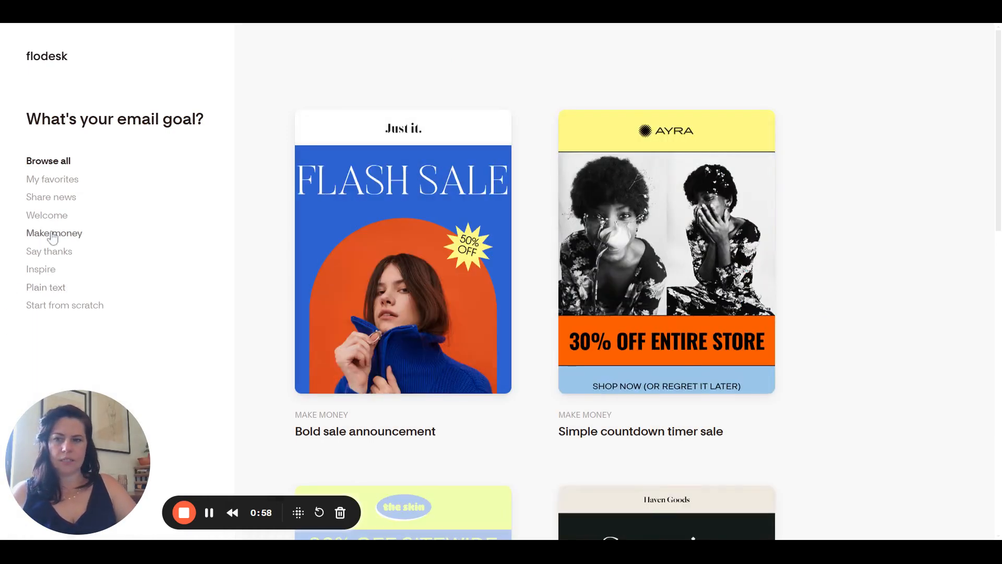
pyautogui.click(52, 234)
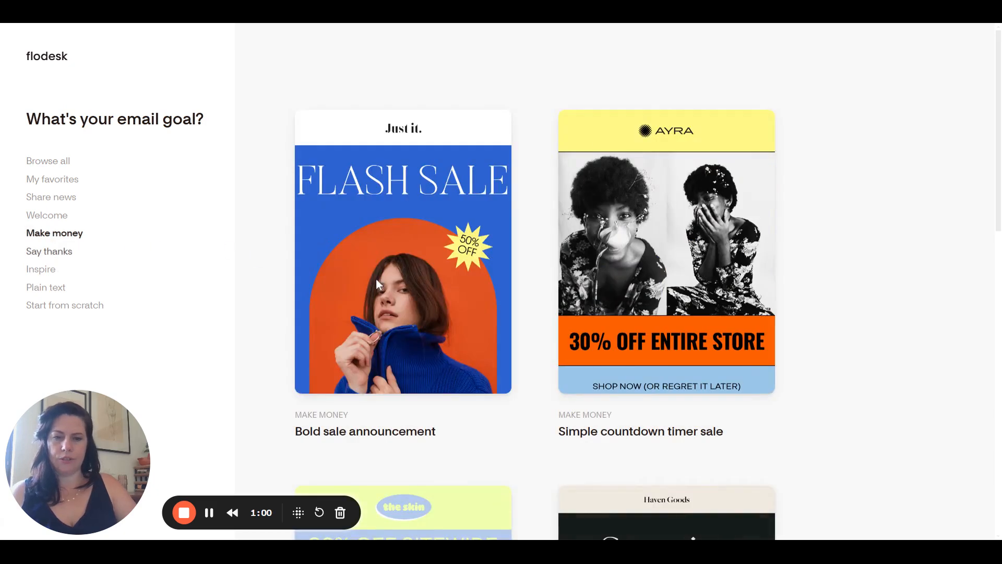
pyautogui.moveTo(692, 250)
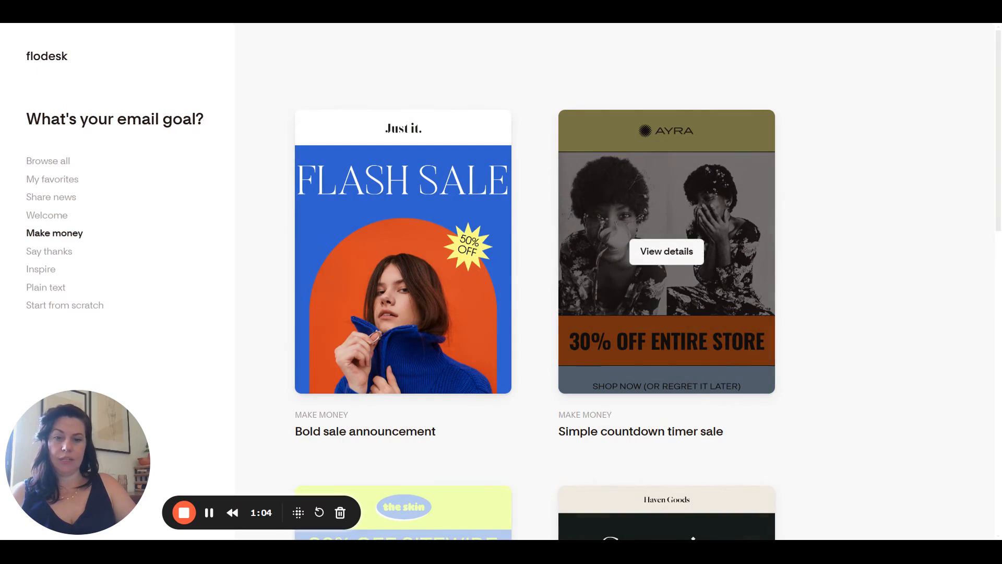
pyautogui.click(654, 255)
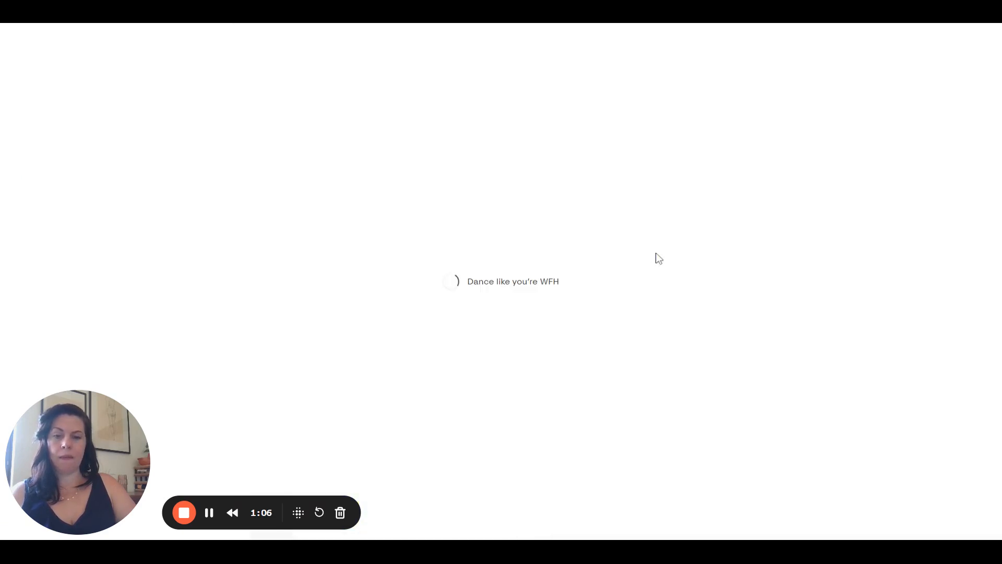
pyautogui.click(621, 364)
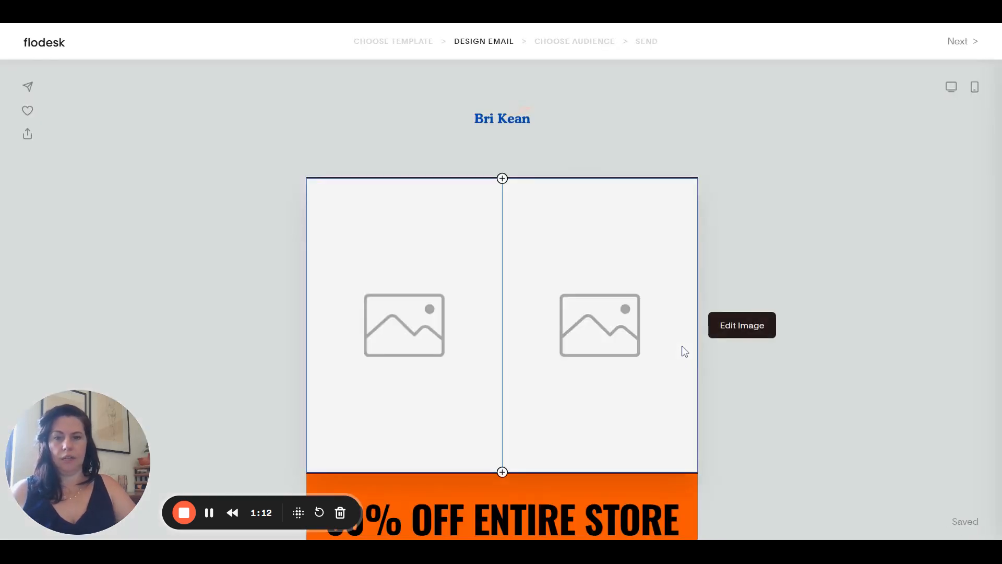
# - Try the Fixed countdown type on the countdown block below the 30% OFF banner and return it to Personalized
pyautogui.scroll(-3, 681, 345)
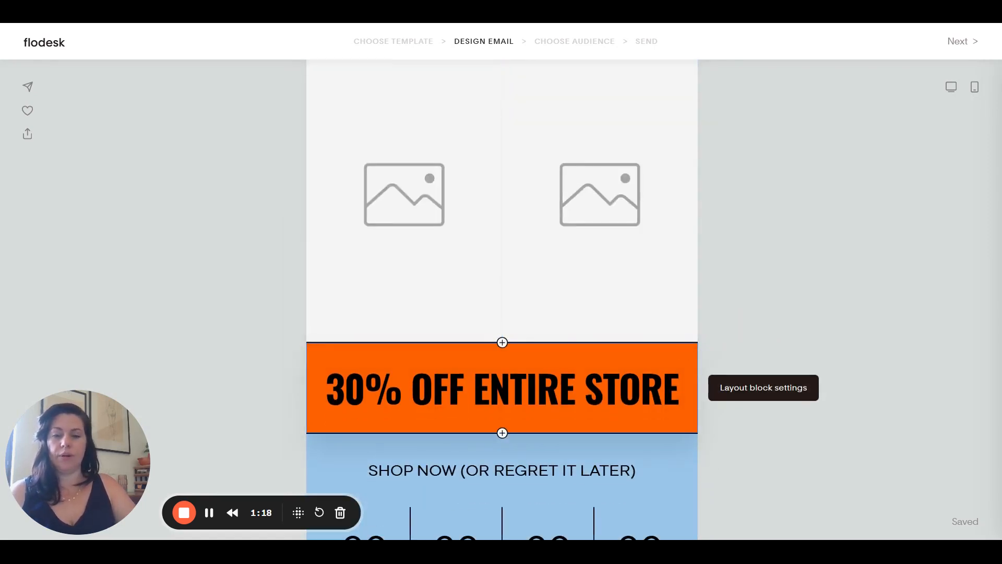
pyautogui.scroll(-4, 682, 346)
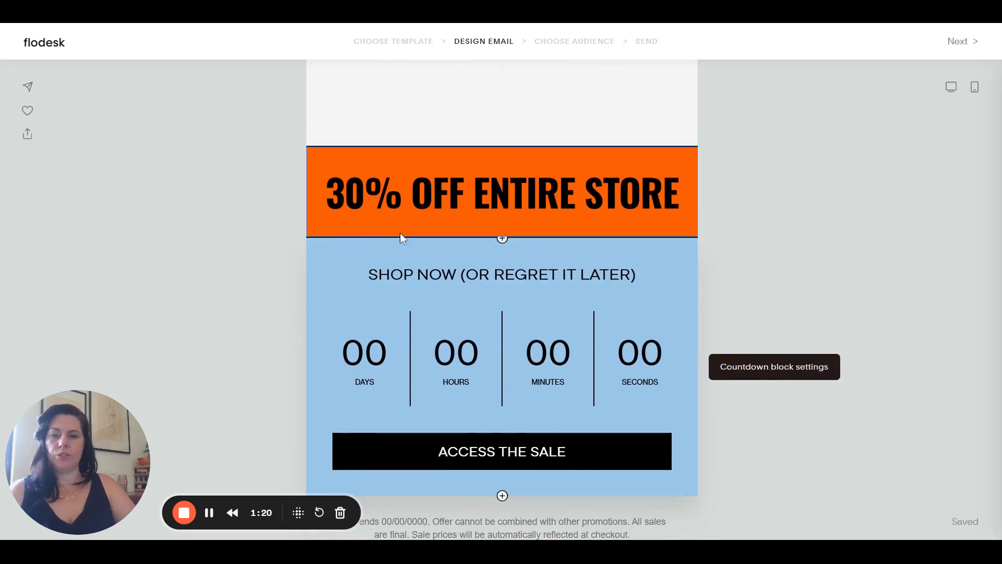
pyautogui.click(589, 309)
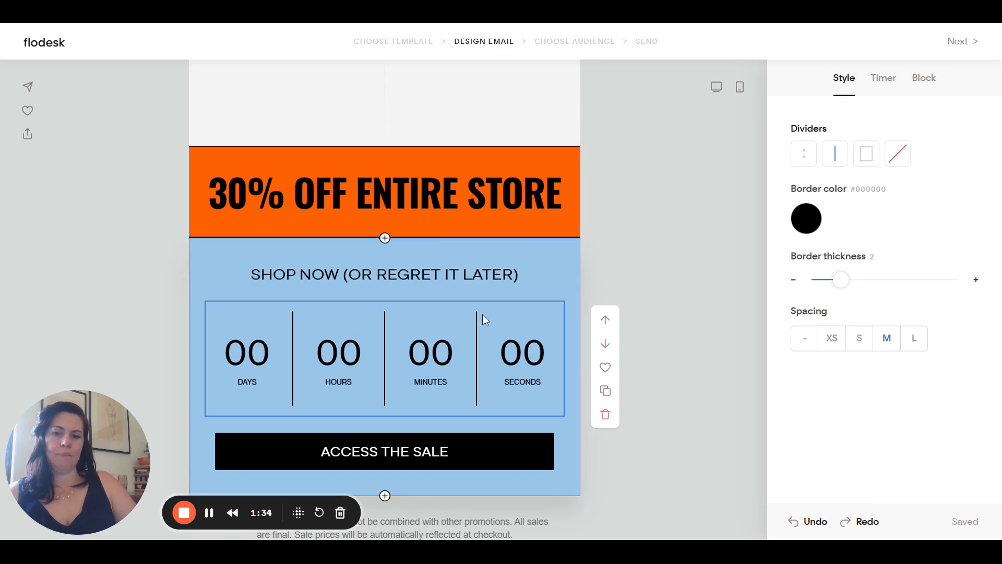
pyautogui.click(890, 80)
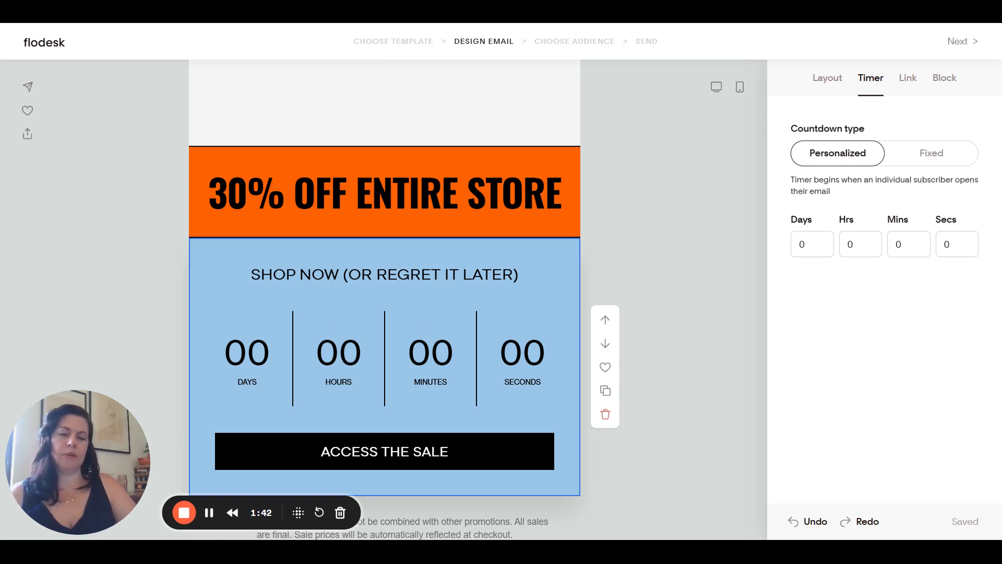
pyautogui.click(924, 158)
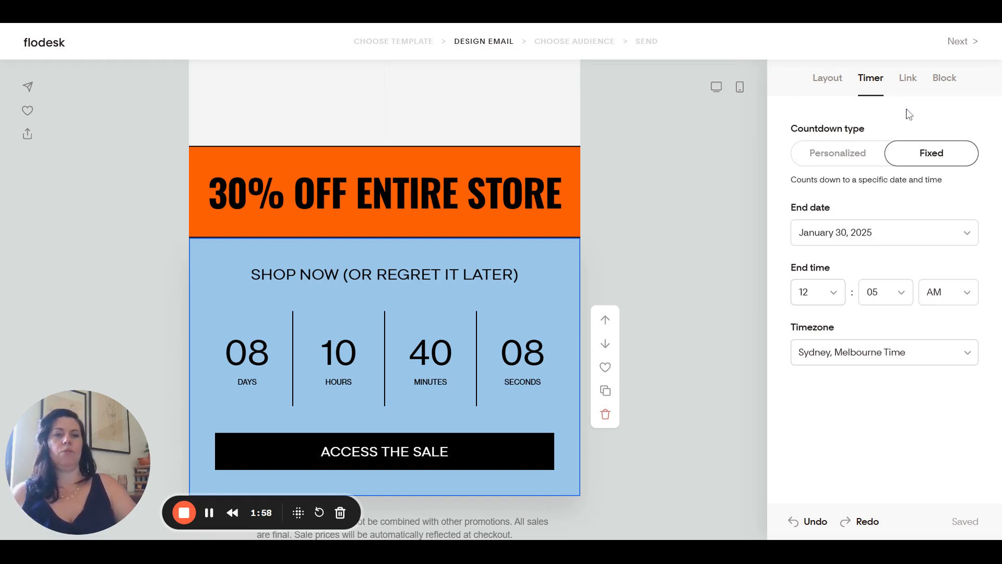
pyautogui.click(834, 155)
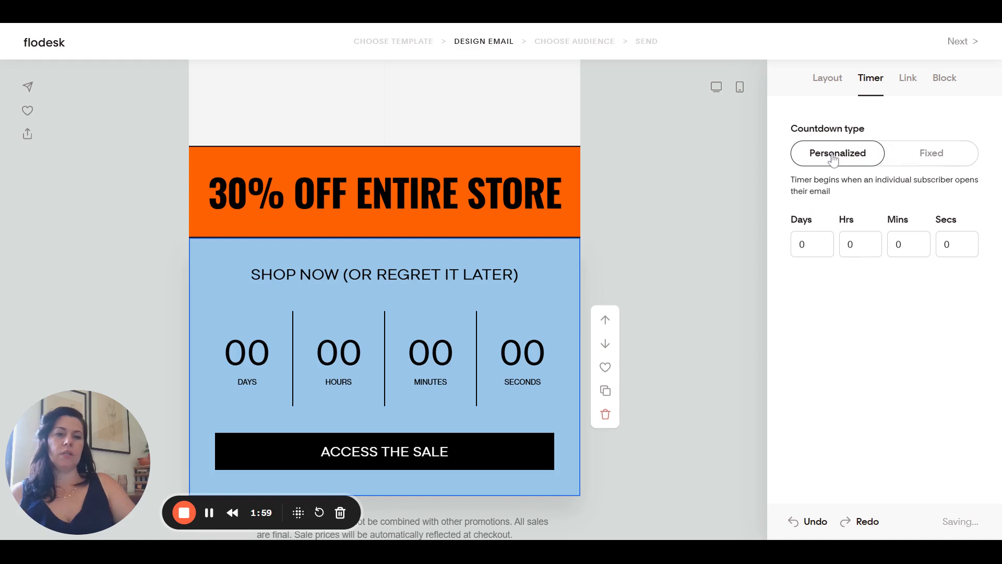
pyautogui.click(806, 242)
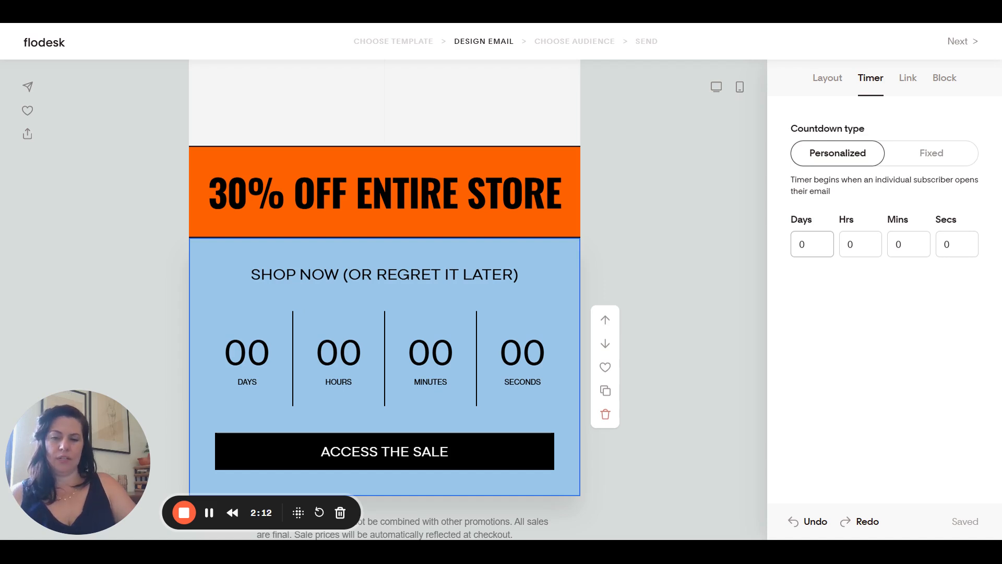
# - Check the countdown block's link options and turn on its description
pyautogui.click(909, 80)
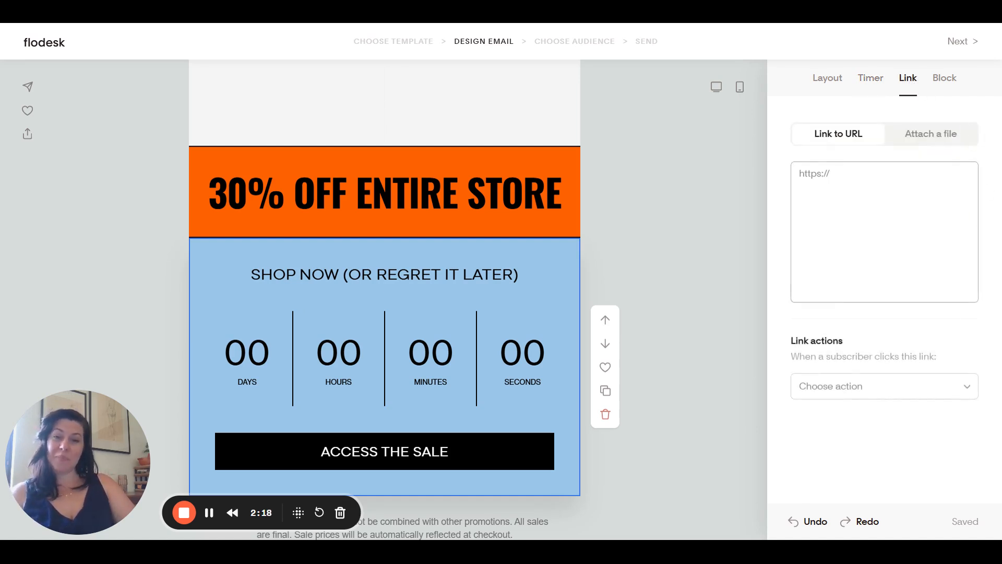
pyautogui.click(947, 81)
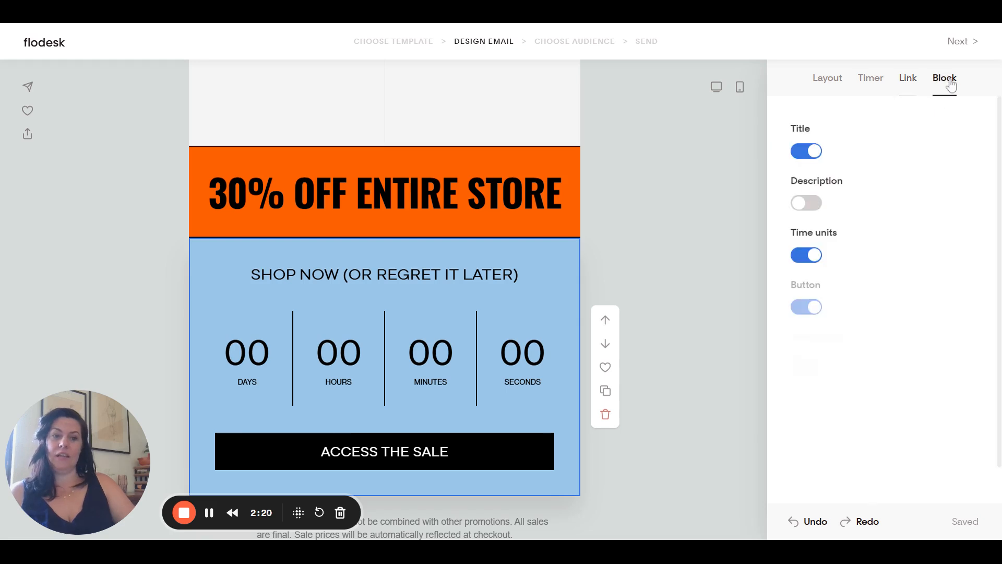
pyautogui.click(801, 205)
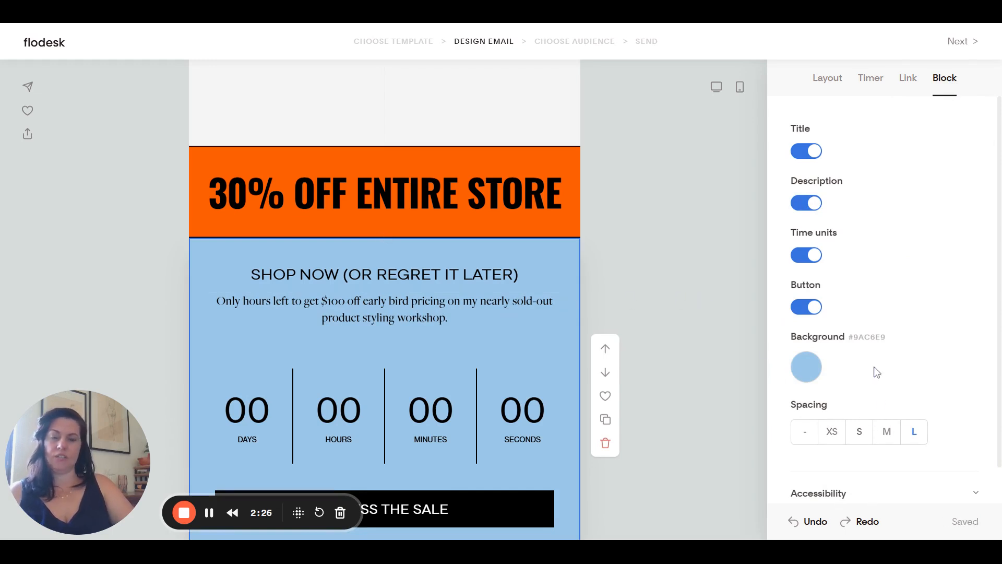
# - Apply the gold-circle "$99 special pricing expires in" layout to the countdown block and open the circles' color choices
pyautogui.click(828, 79)
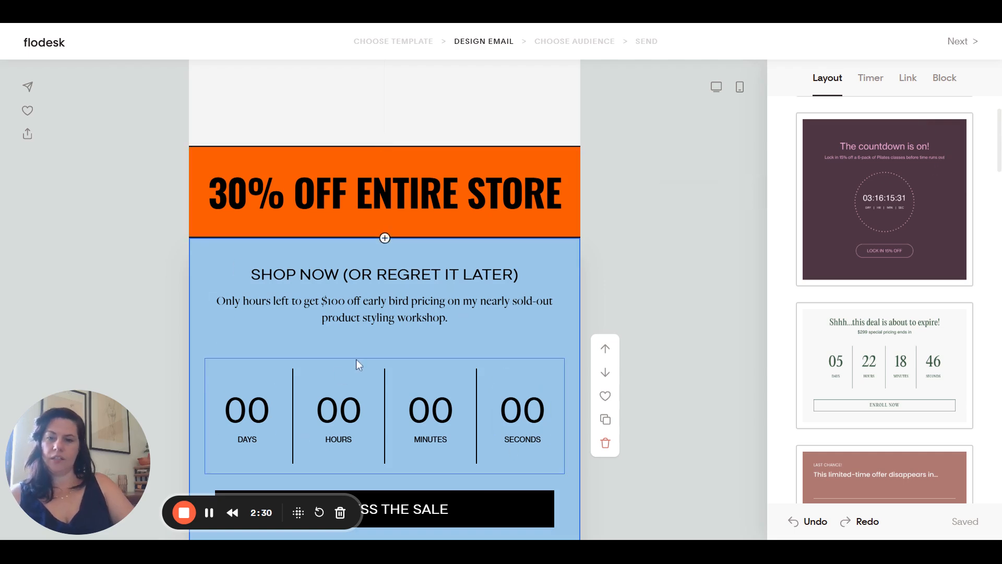
pyautogui.scroll(-5, 884, 339)
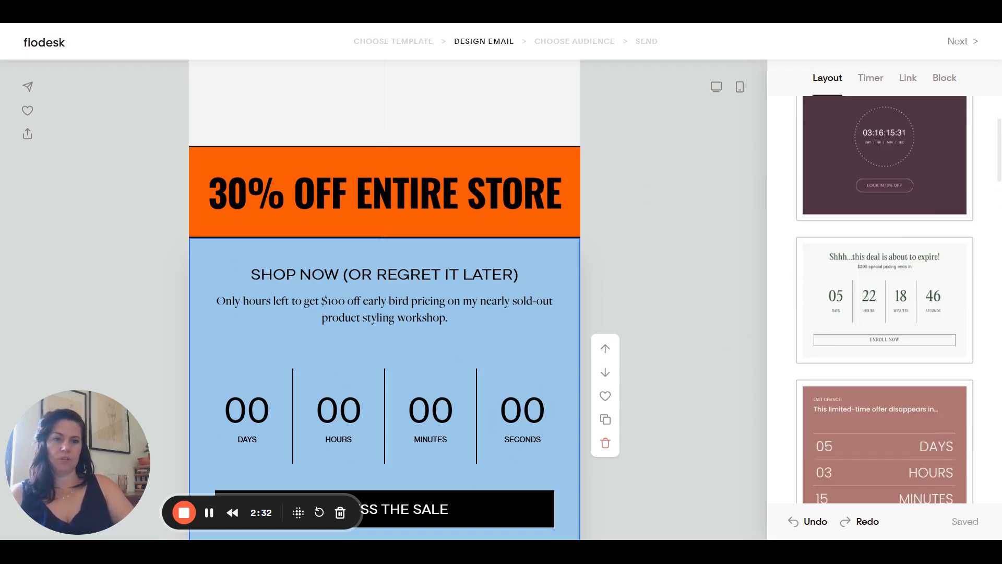
pyautogui.scroll(-3, 887, 313)
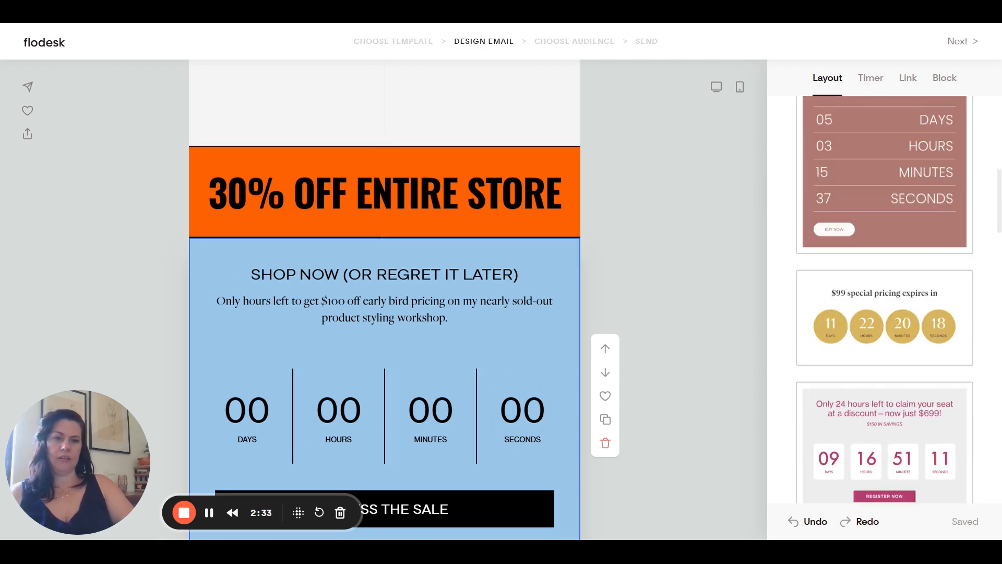
pyautogui.click(895, 324)
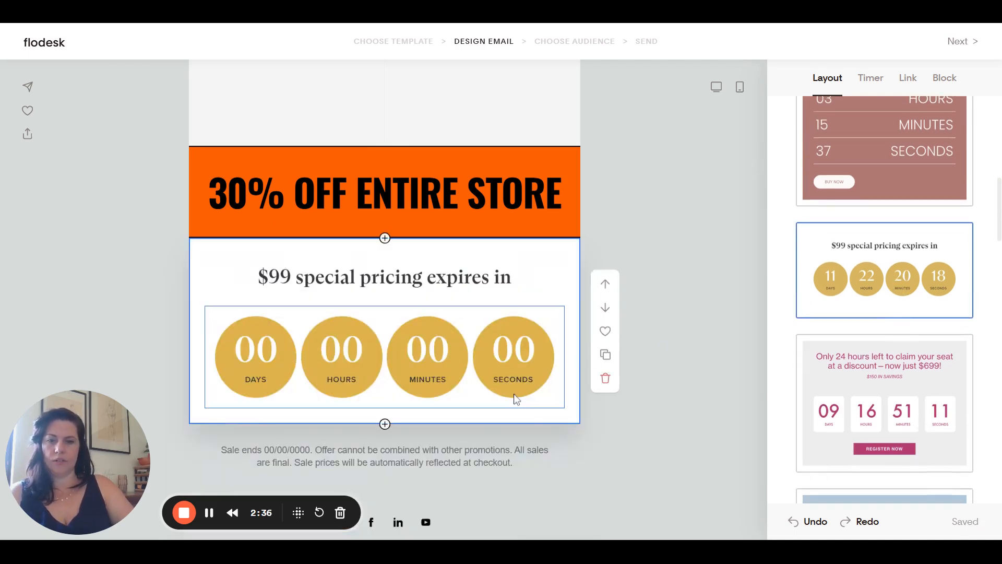
pyautogui.click(514, 394)
pyautogui.click(810, 313)
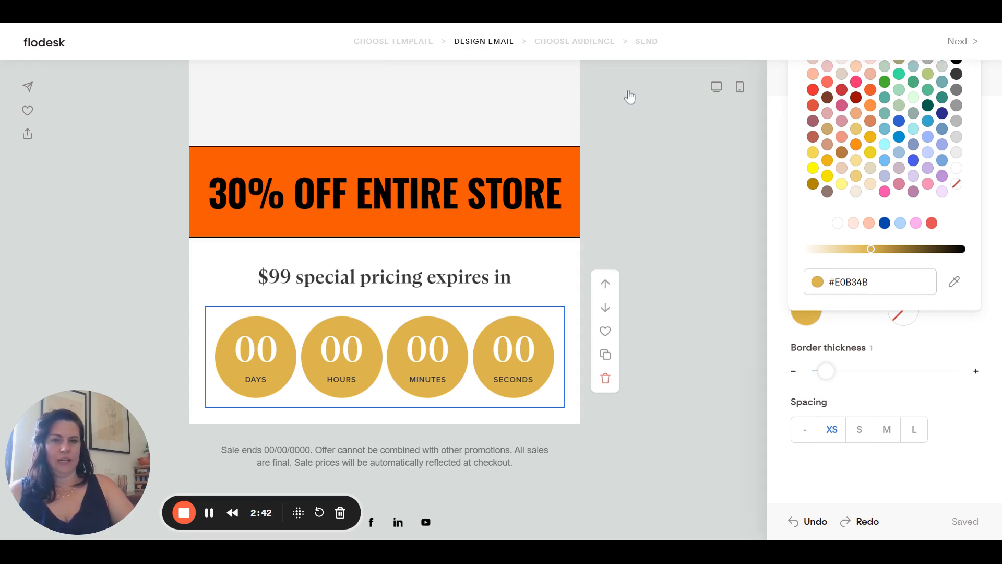
# - Leave the countdown sale draft and look through the existing emails in the email overview
pyautogui.click(51, 44)
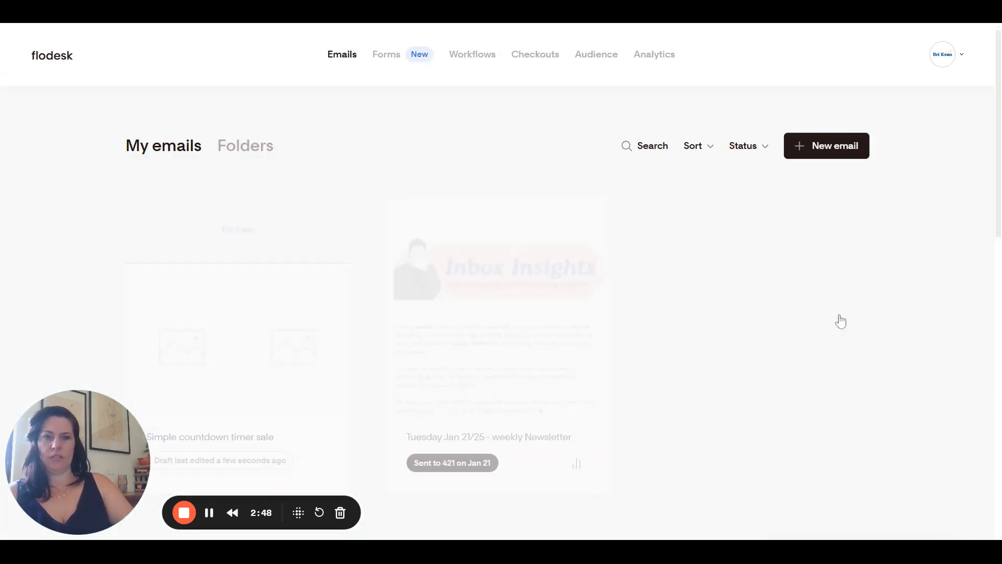
pyautogui.scroll(-10, 713, 358)
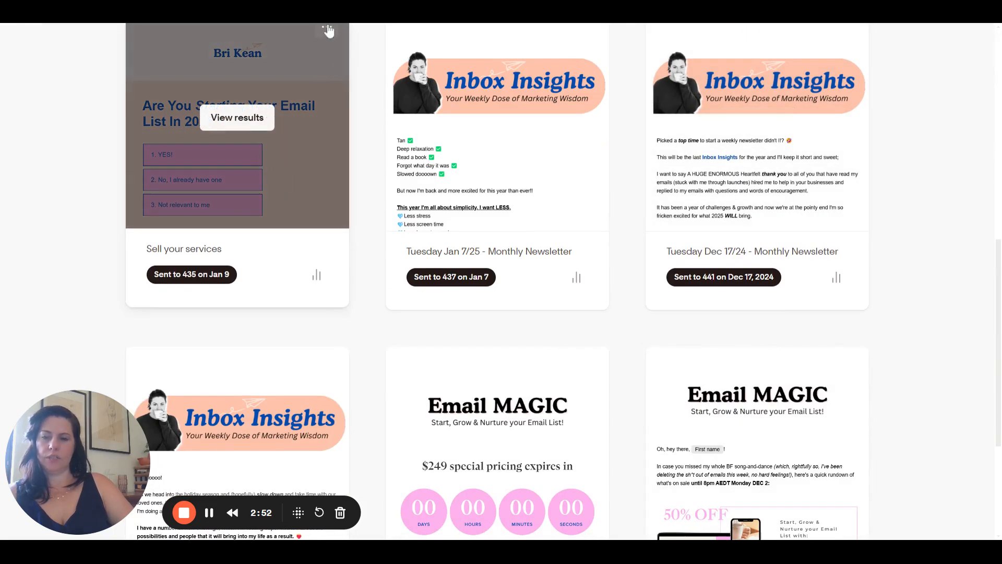
pyautogui.scroll(10, 576, 324)
pyautogui.scroll(5, 576, 324)
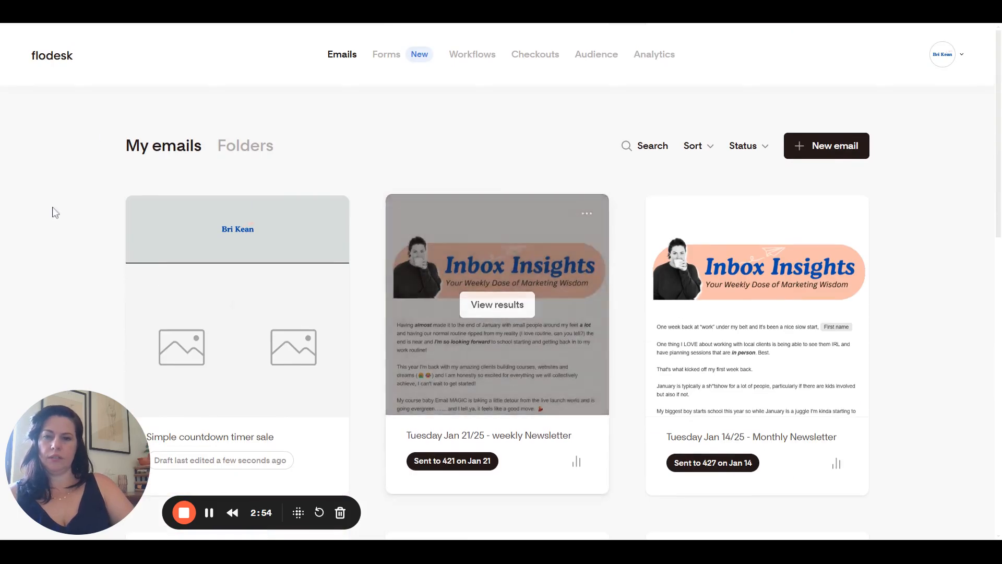
# - Create another new email from the Would love to hear from you template in the Plain text category
pyautogui.click(850, 148)
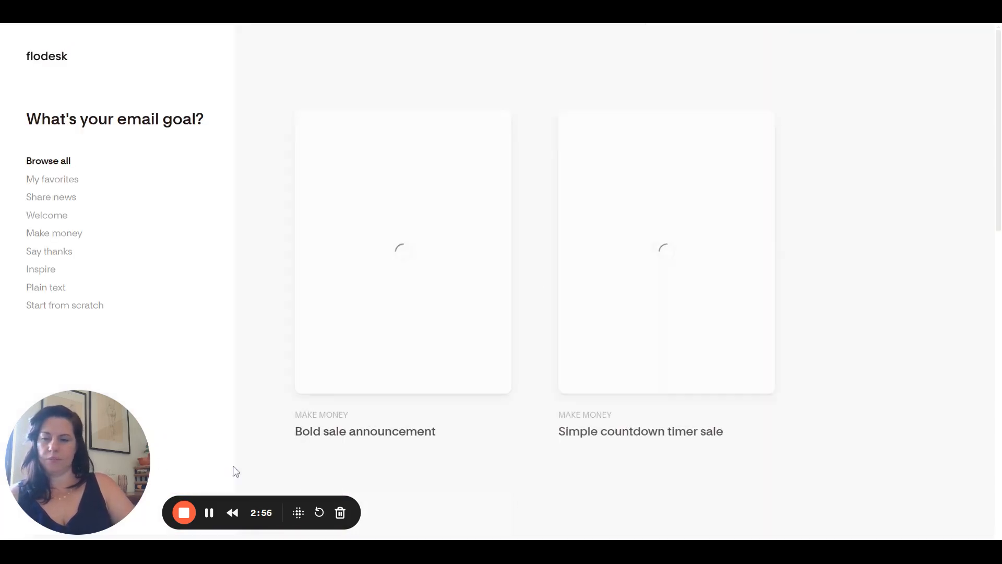
pyautogui.click(56, 287)
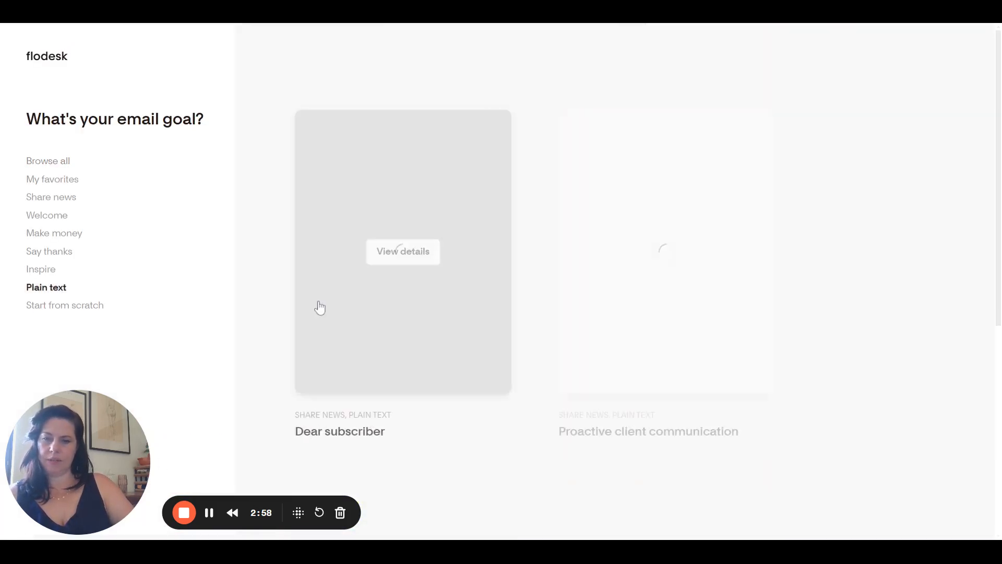
pyautogui.scroll(-7, 398, 330)
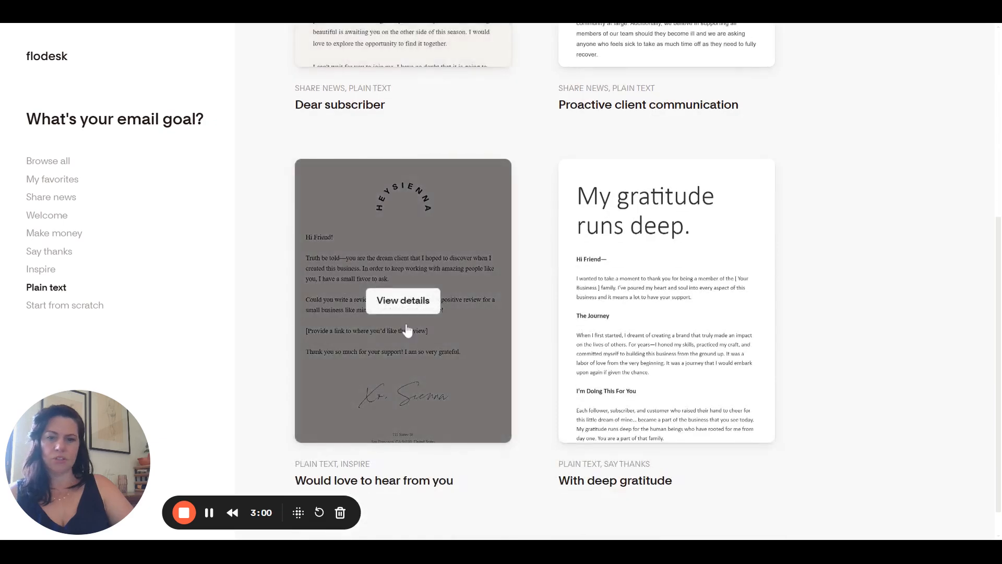
pyautogui.click(408, 327)
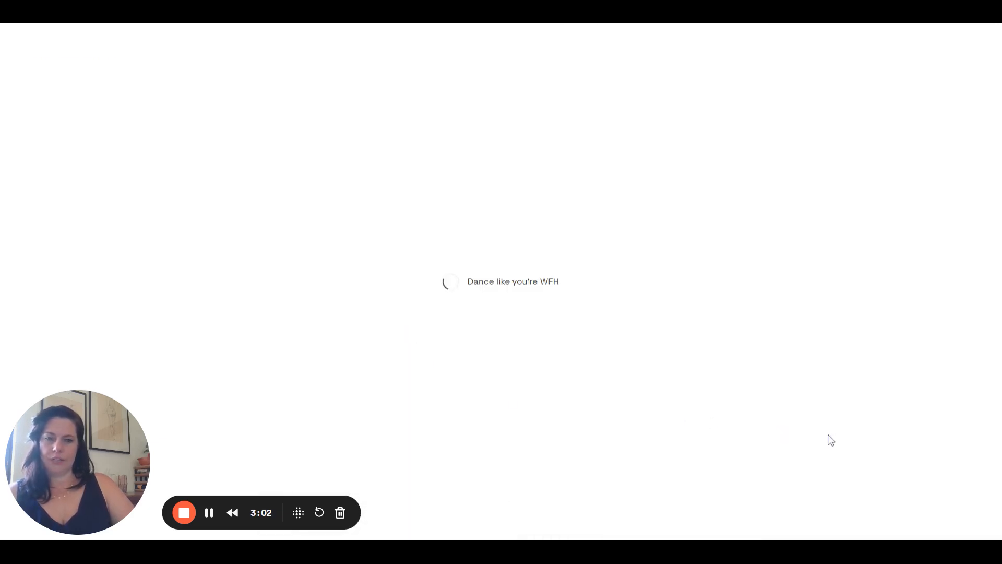
pyautogui.click(613, 381)
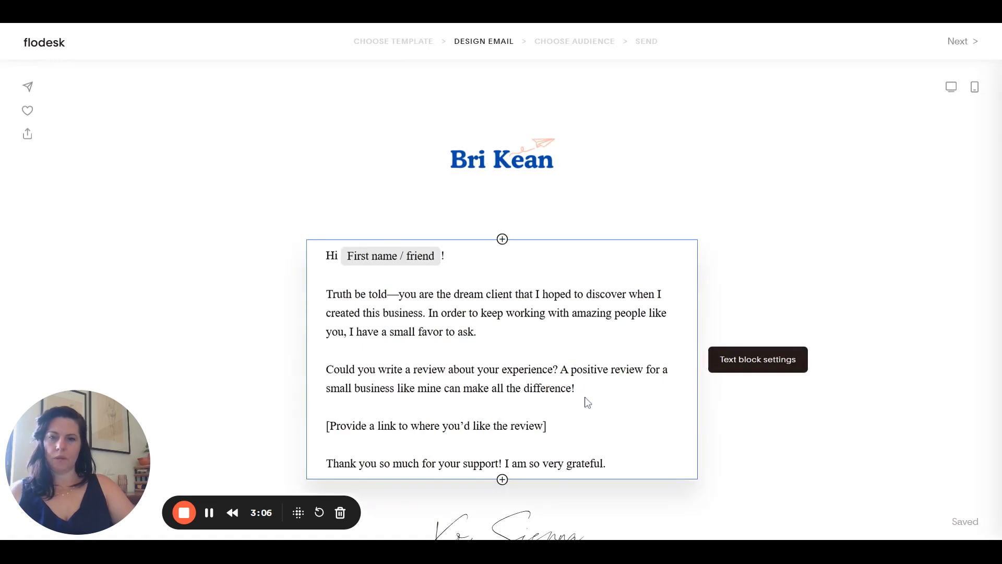
# - Insert a Countdown block between the email's closing thank-you line and the signature
pyautogui.scroll(-3, 586, 402)
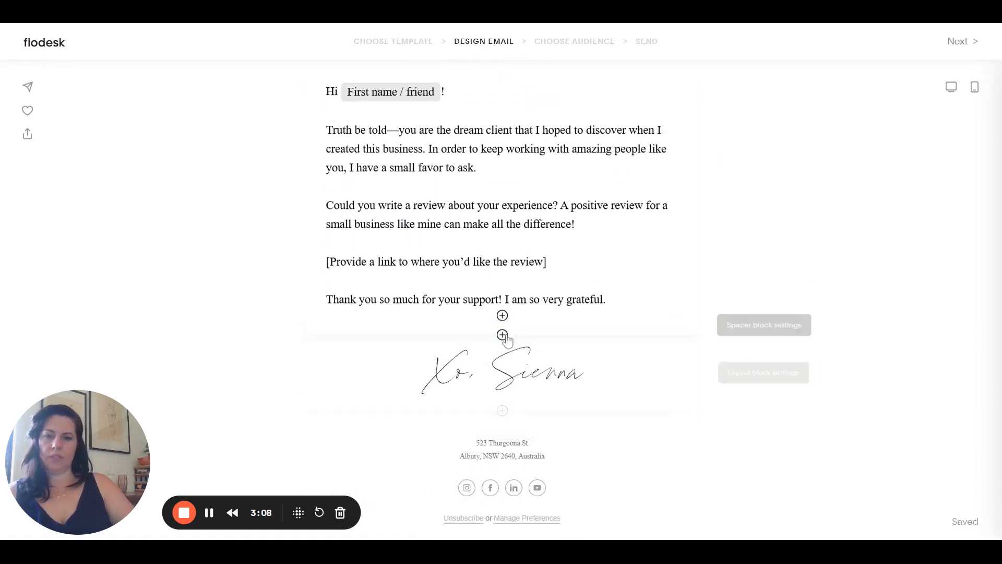
pyautogui.scroll(1, 467, 143)
pyautogui.scroll(2, 467, 143)
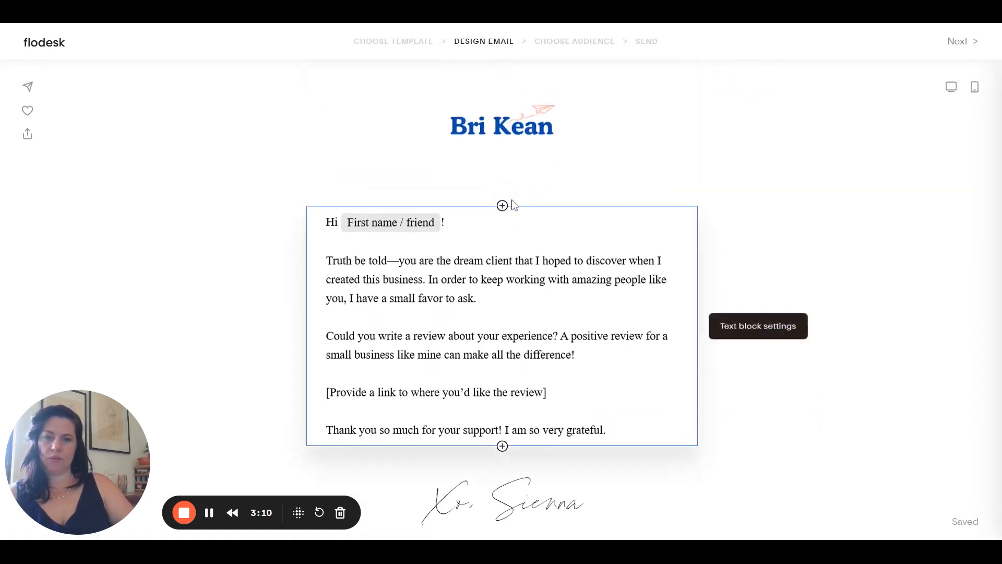
pyautogui.click(502, 453)
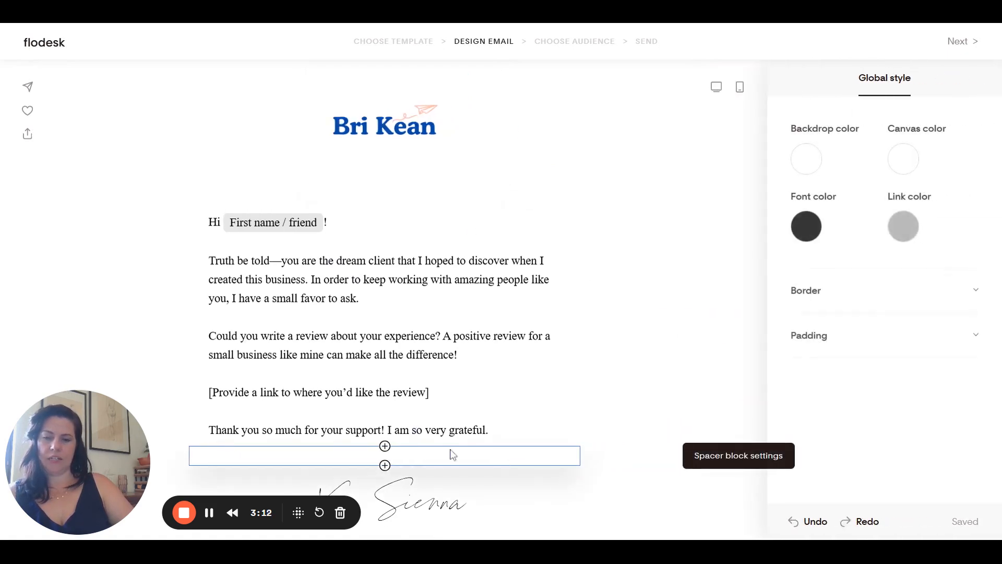
pyautogui.click(385, 446)
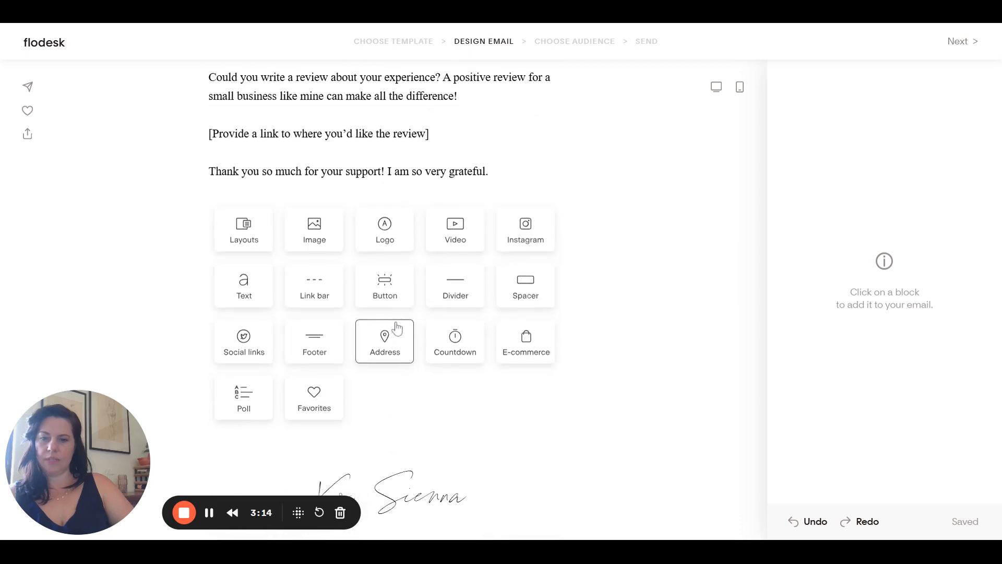
pyautogui.click(442, 342)
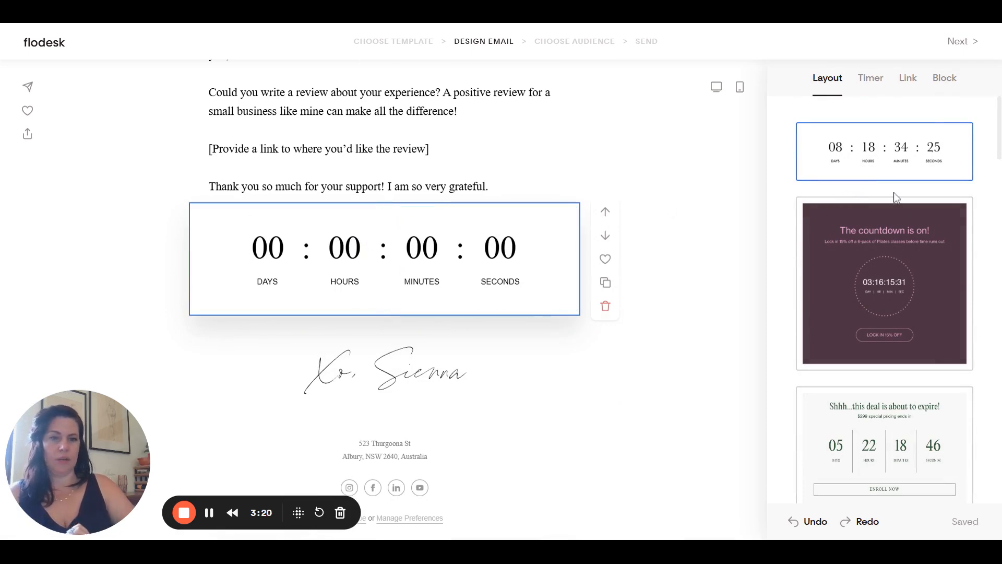
# - Browse the countdown layouts and apply the "Doors are closing!" arch layout to the new countdown block
pyautogui.scroll(-10, 902, 219)
pyautogui.scroll(-10, 909, 235)
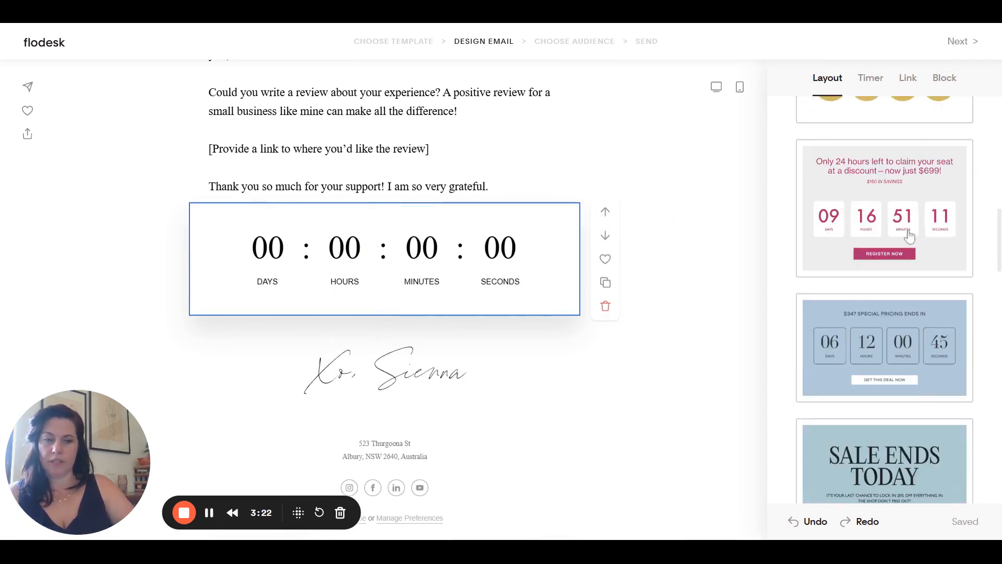
pyautogui.scroll(-10, 909, 236)
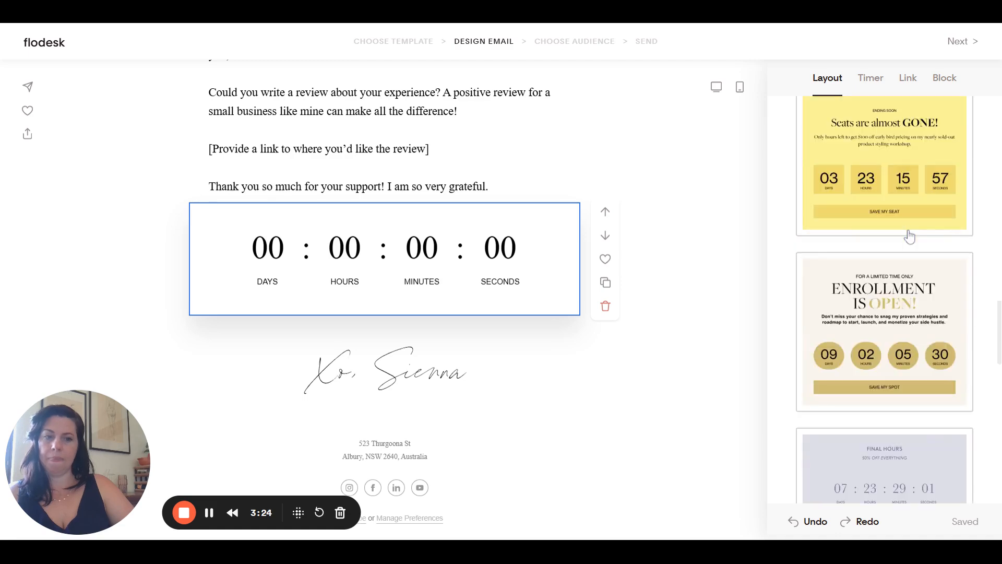
pyautogui.scroll(-1, 909, 239)
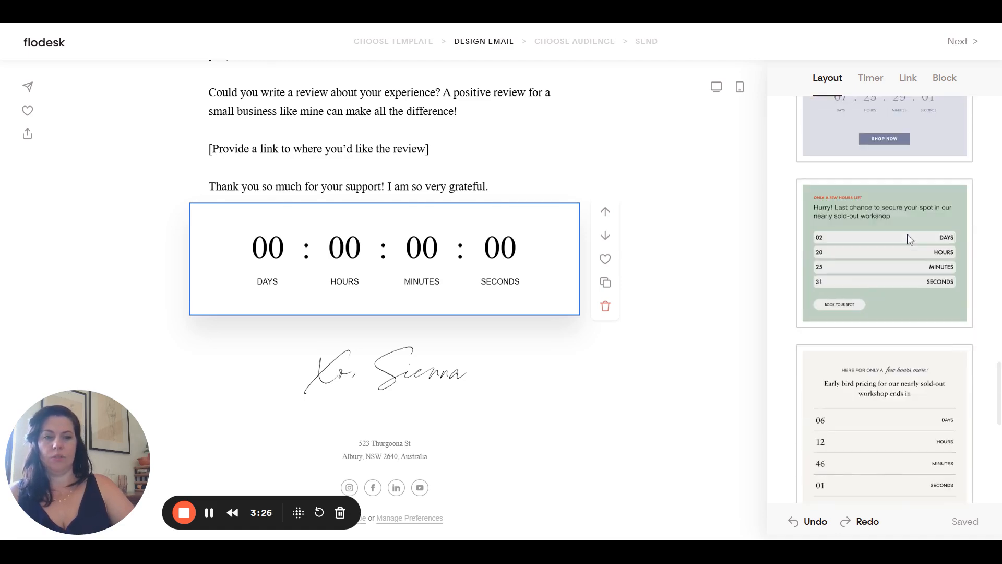
pyautogui.scroll(-6, 908, 239)
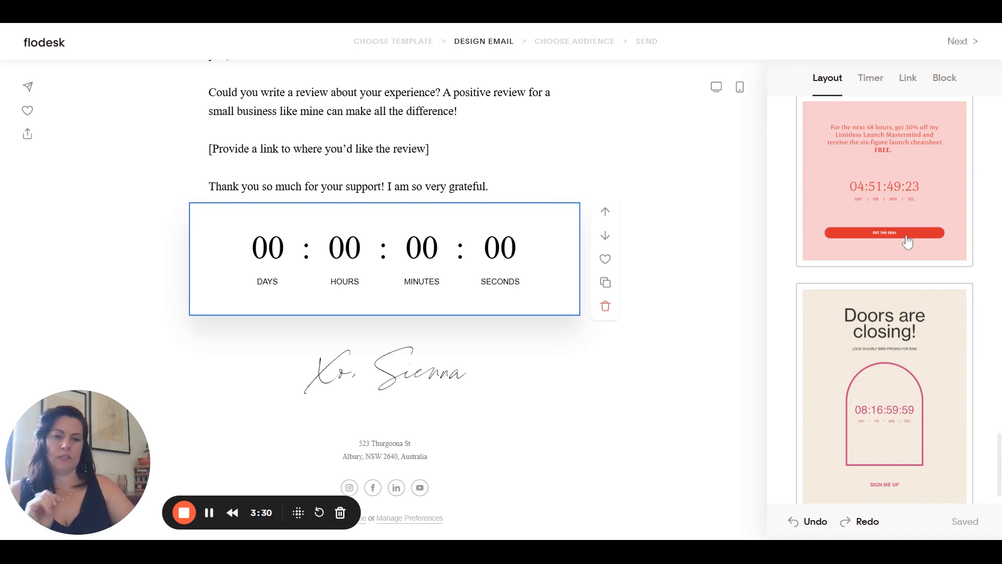
pyautogui.scroll(-1, 908, 241)
pyautogui.click(886, 342)
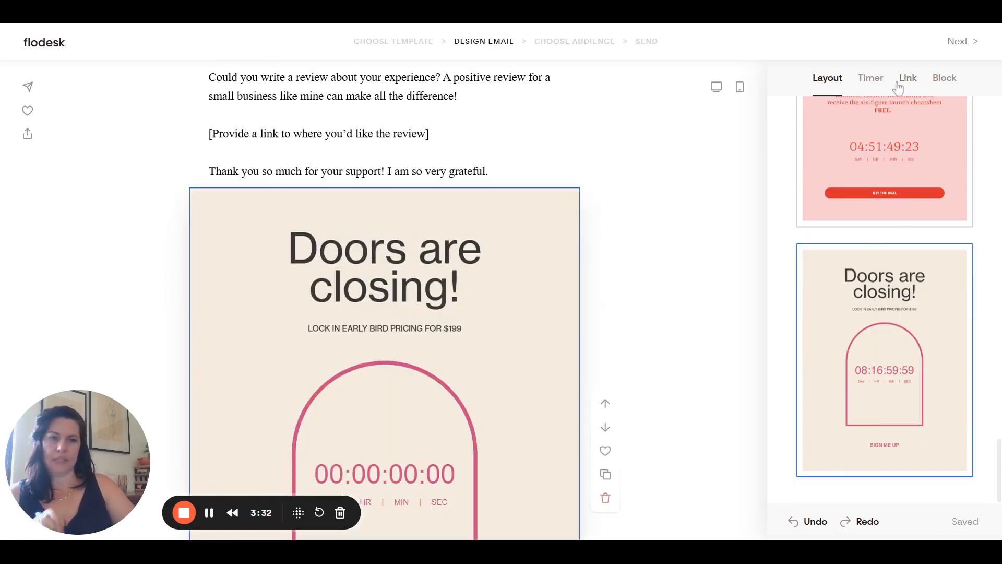